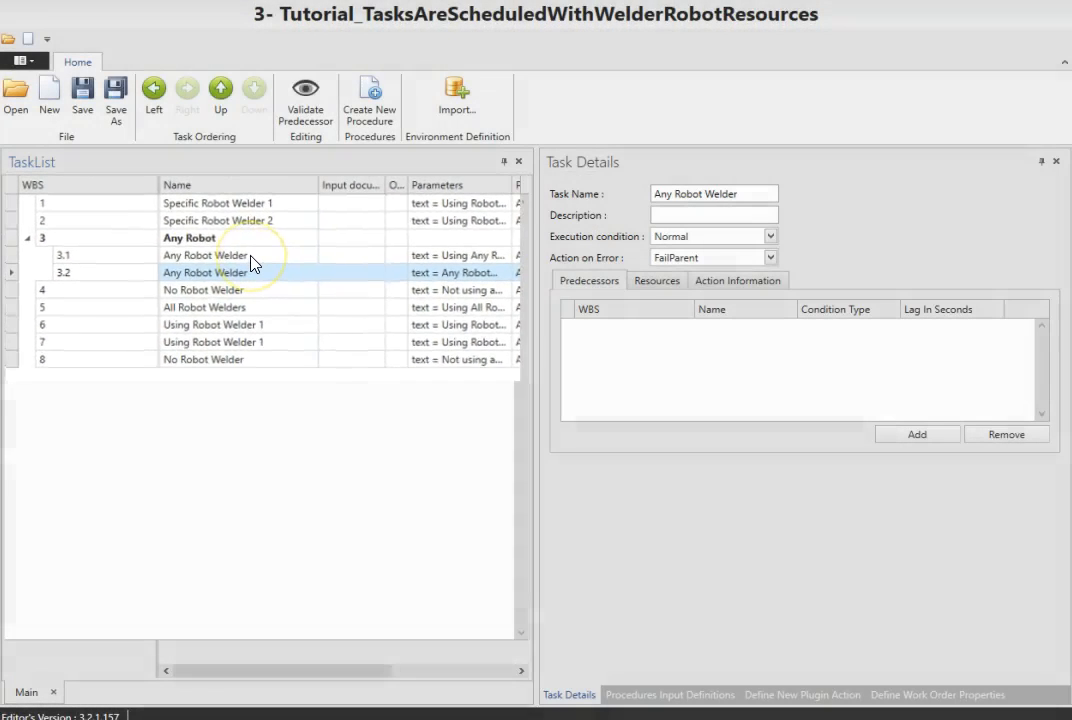
Step: Review the resource assignments of the Specific Robot Welder 1, first Any Robot Welder and All Robot Welders tasks
click(652, 287)
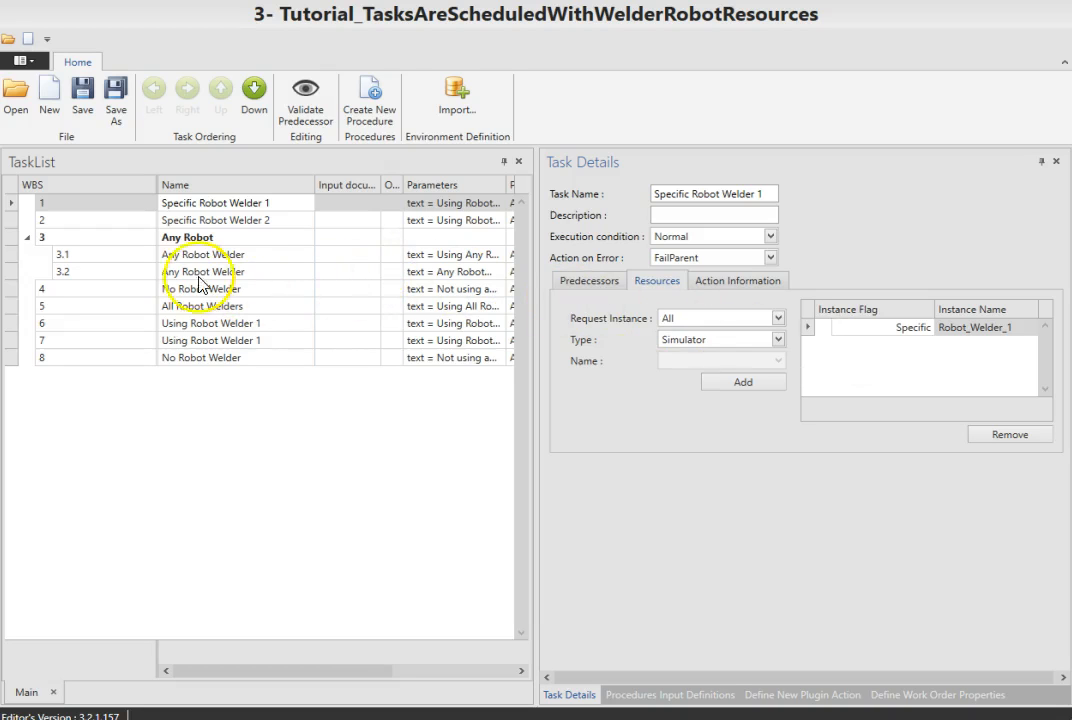
click(272, 256)
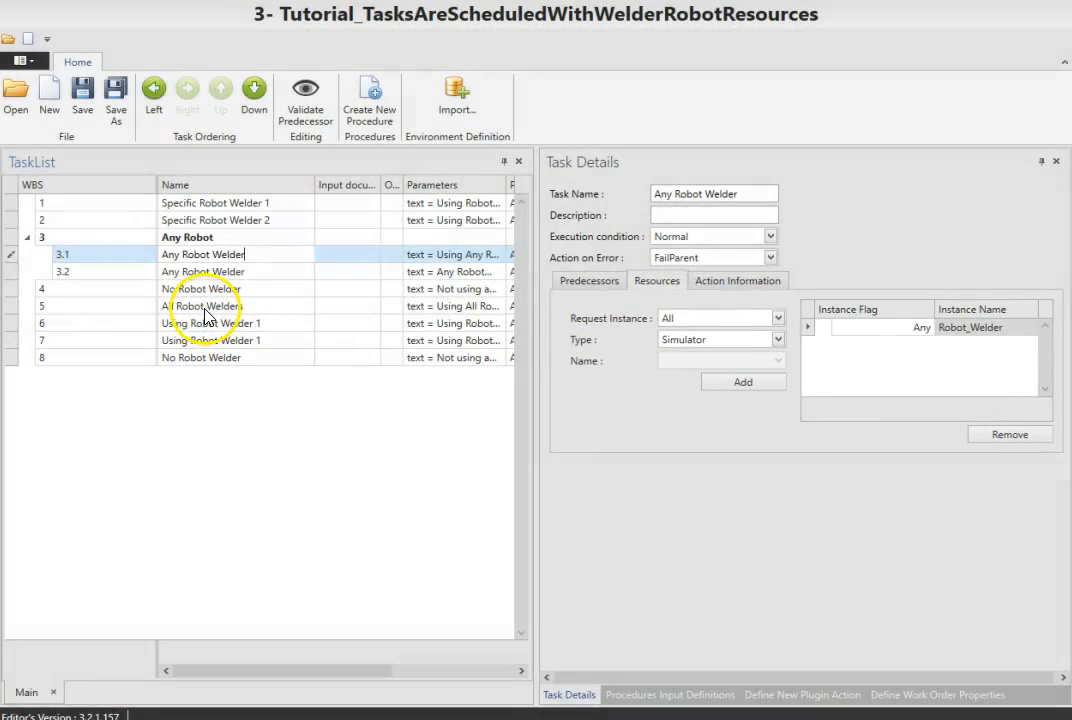
click(203, 306)
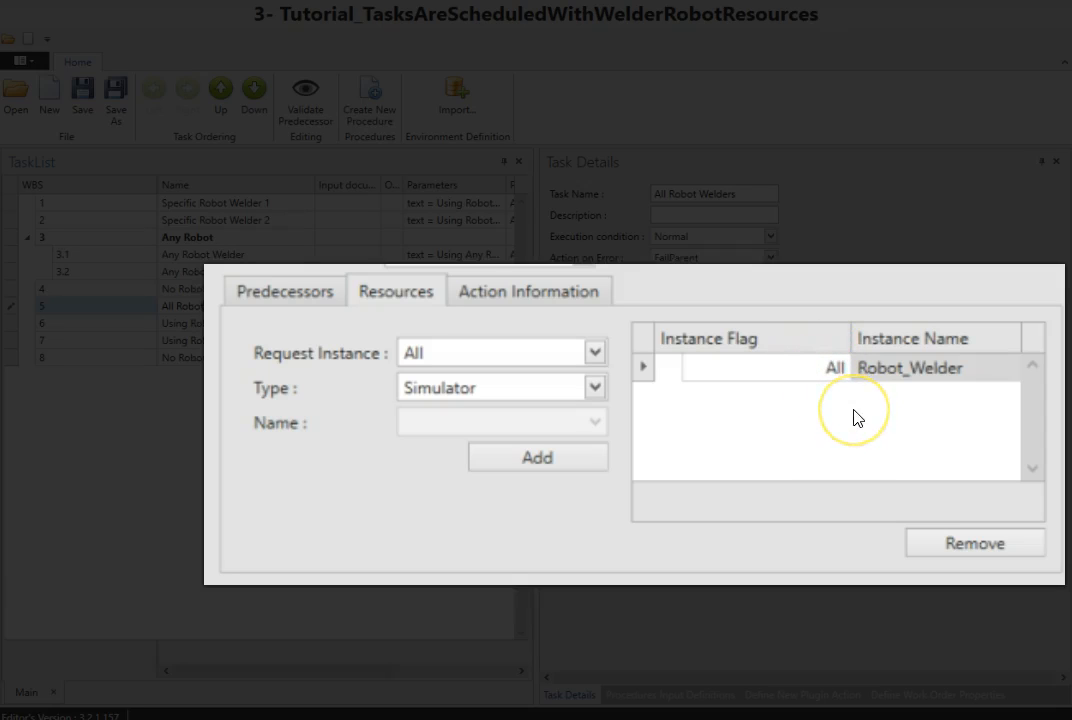
click(839, 416)
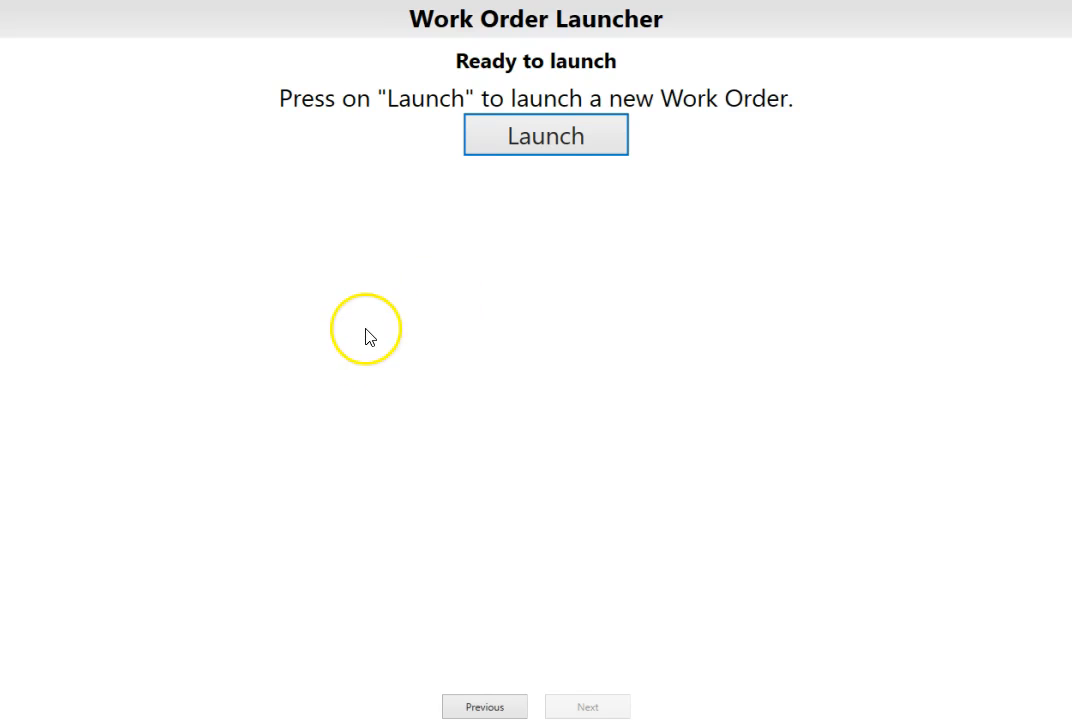
Step: Launch the work order, return to the procedure editor and spread its four task messages apart beside the task list
click(514, 152)
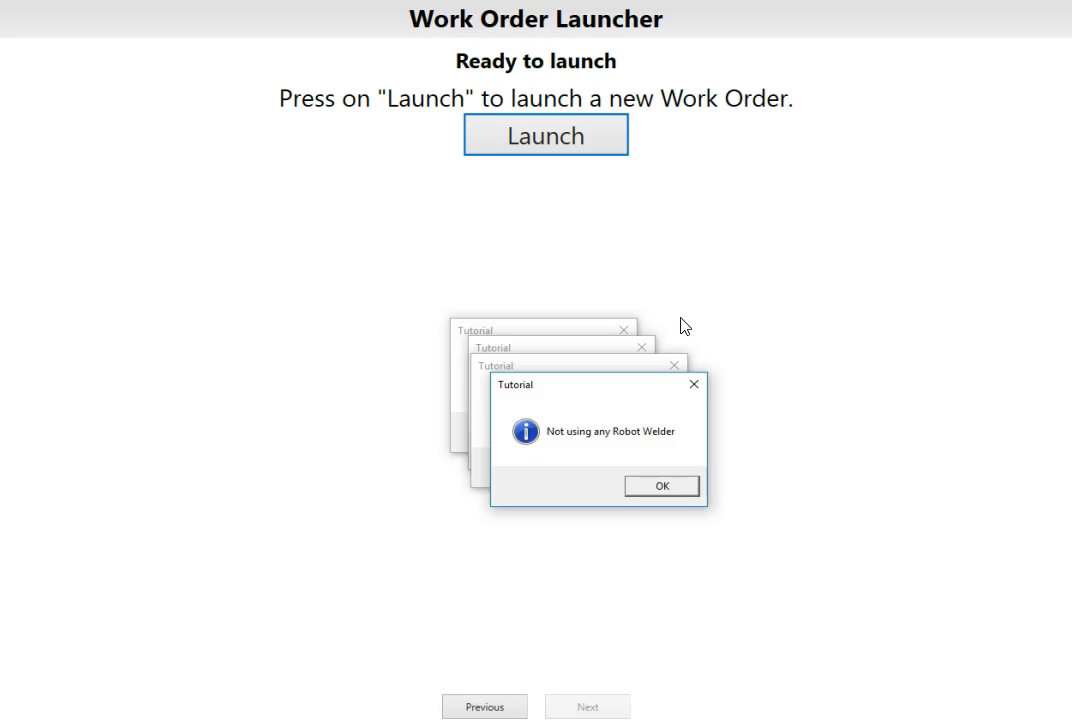
click(651, 410)
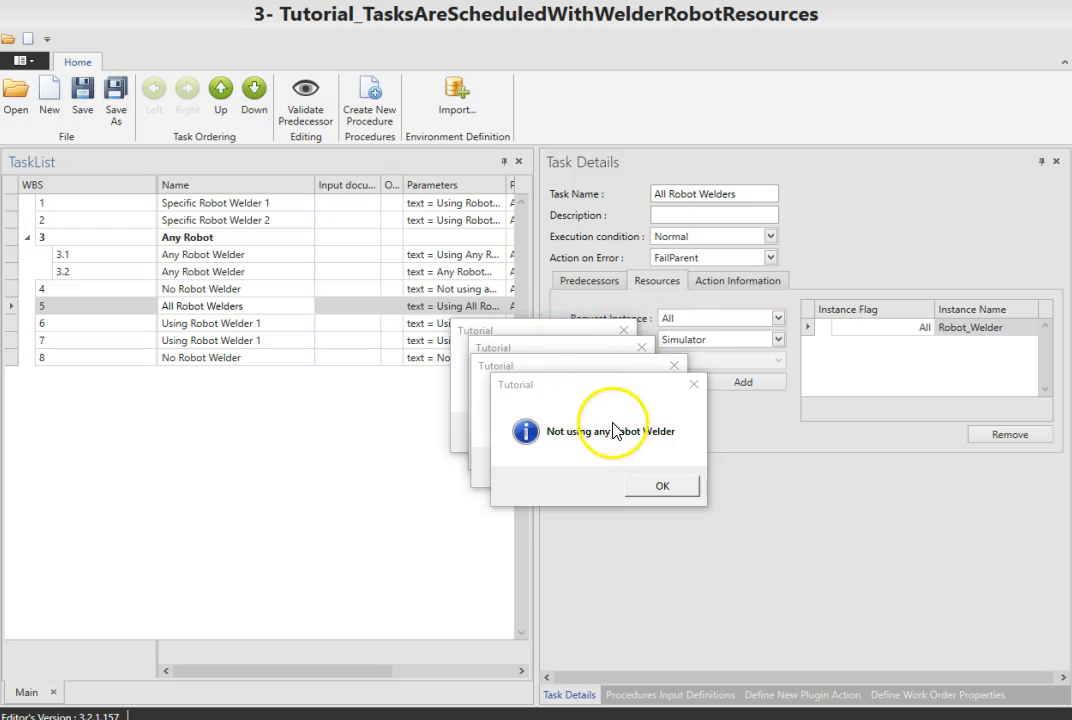
drag(592, 384, 936, 145)
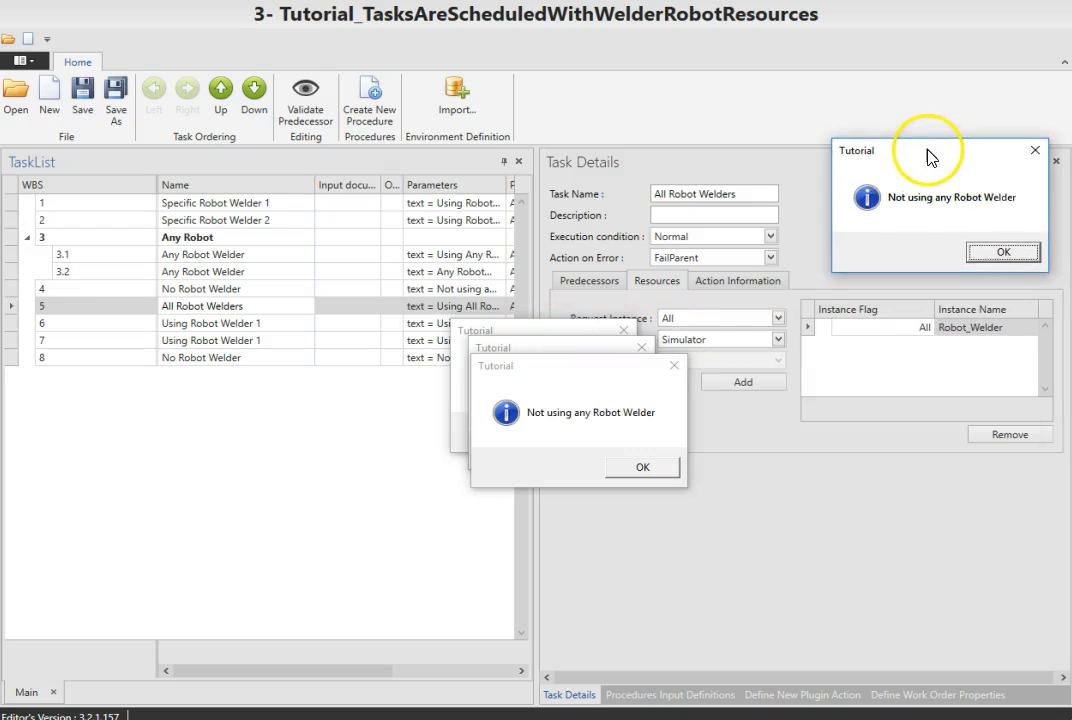
drag(574, 380, 937, 315)
drag(523, 334, 670, 151)
drag(536, 354, 661, 302)
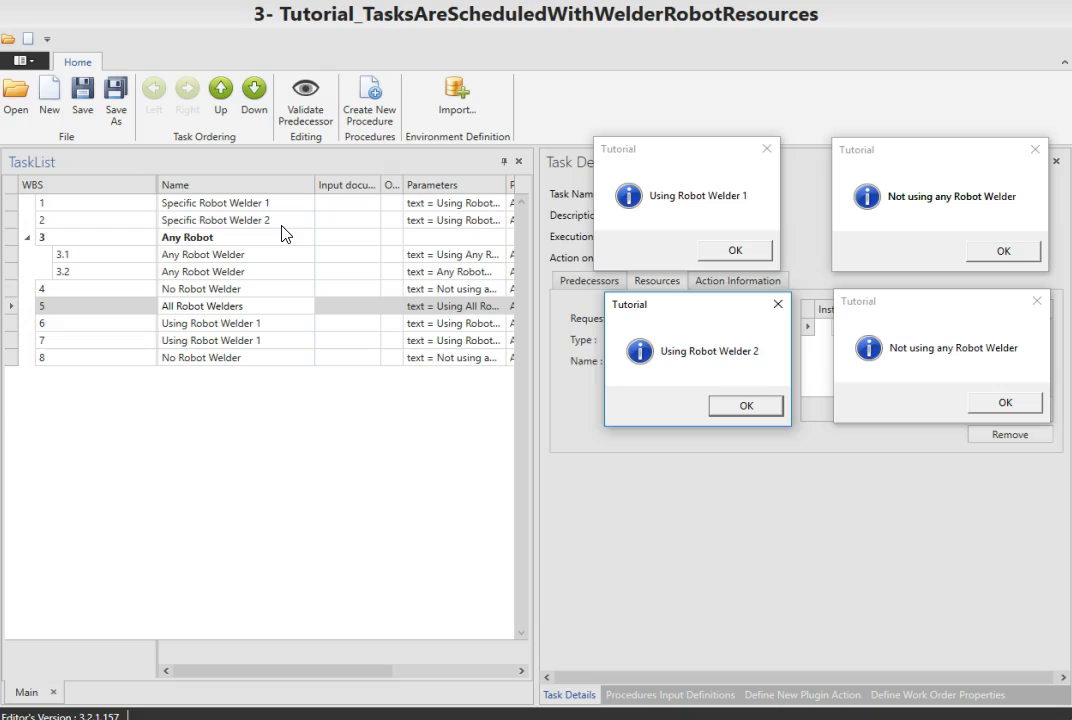
Step: Acknowledge the Robot Welder 1 and Robot Welder 2 messages, plus both Any Robot Welder messages after separating them
click(741, 251)
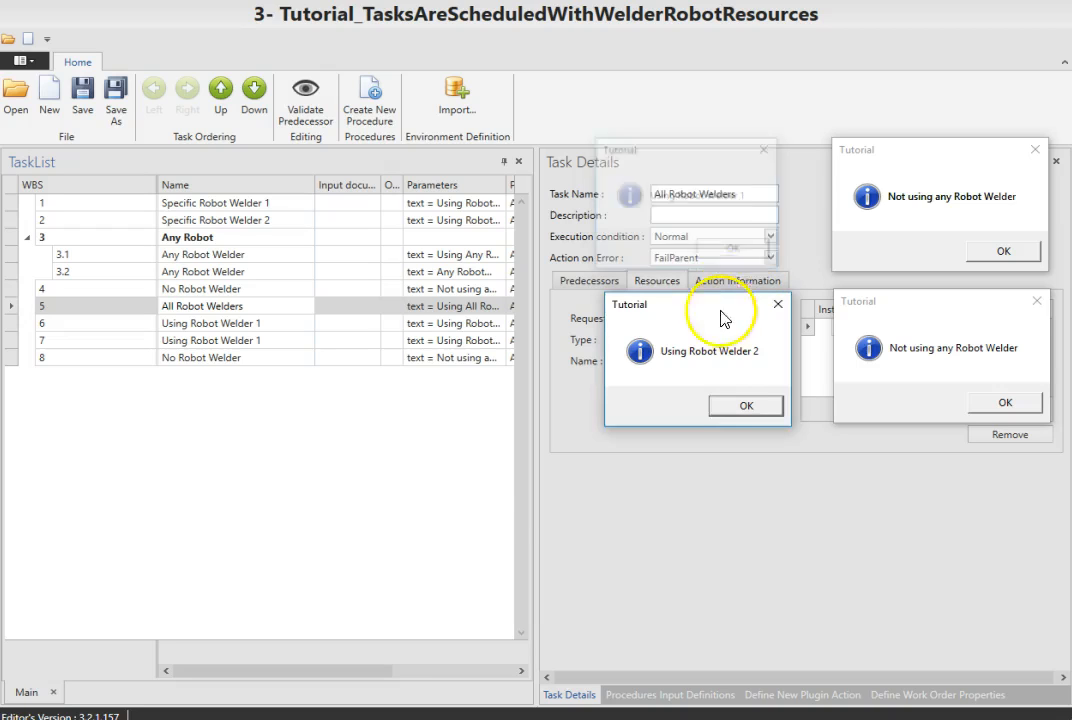
click(759, 415)
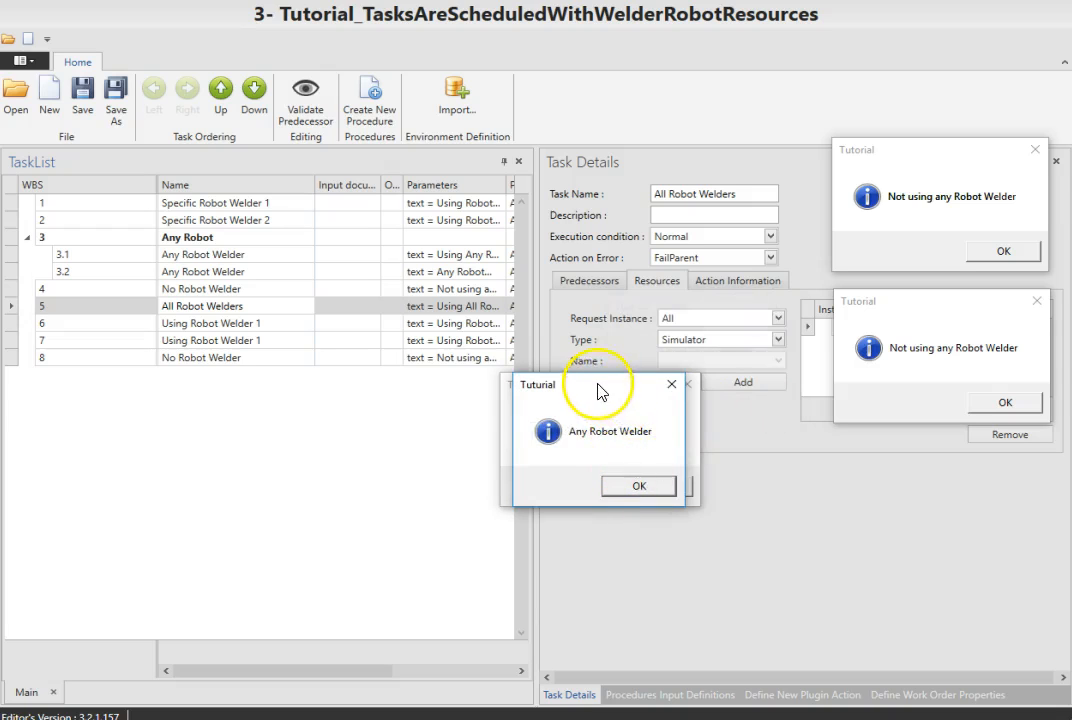
drag(600, 392, 706, 466)
drag(611, 388, 709, 160)
drag(694, 467, 704, 319)
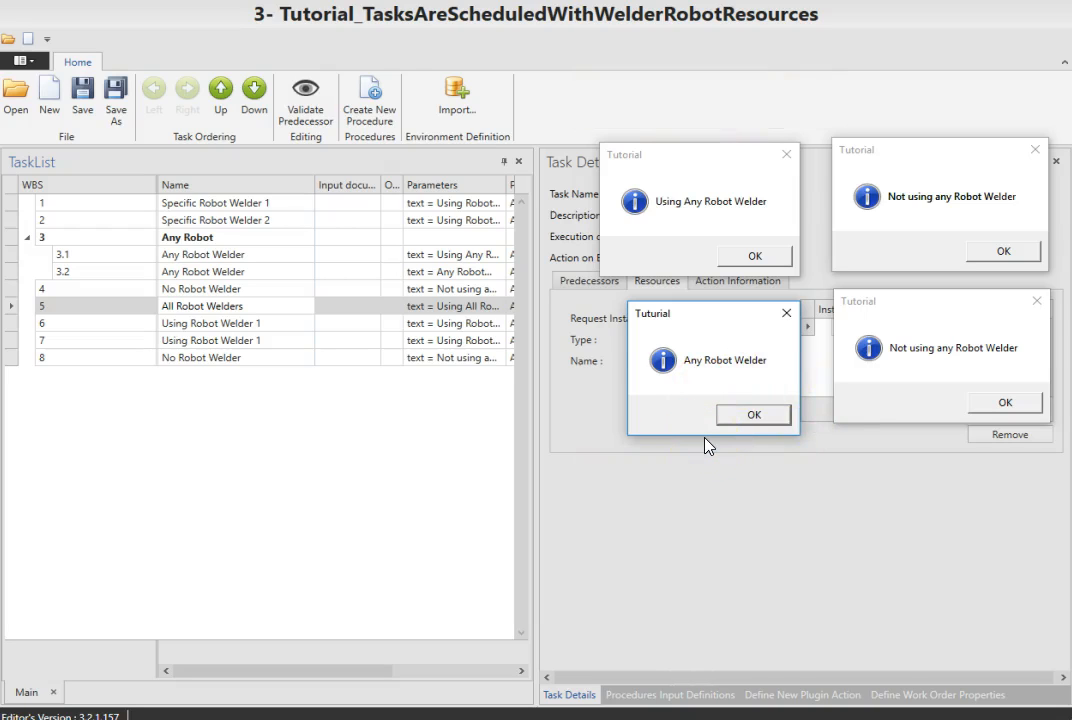
click(740, 415)
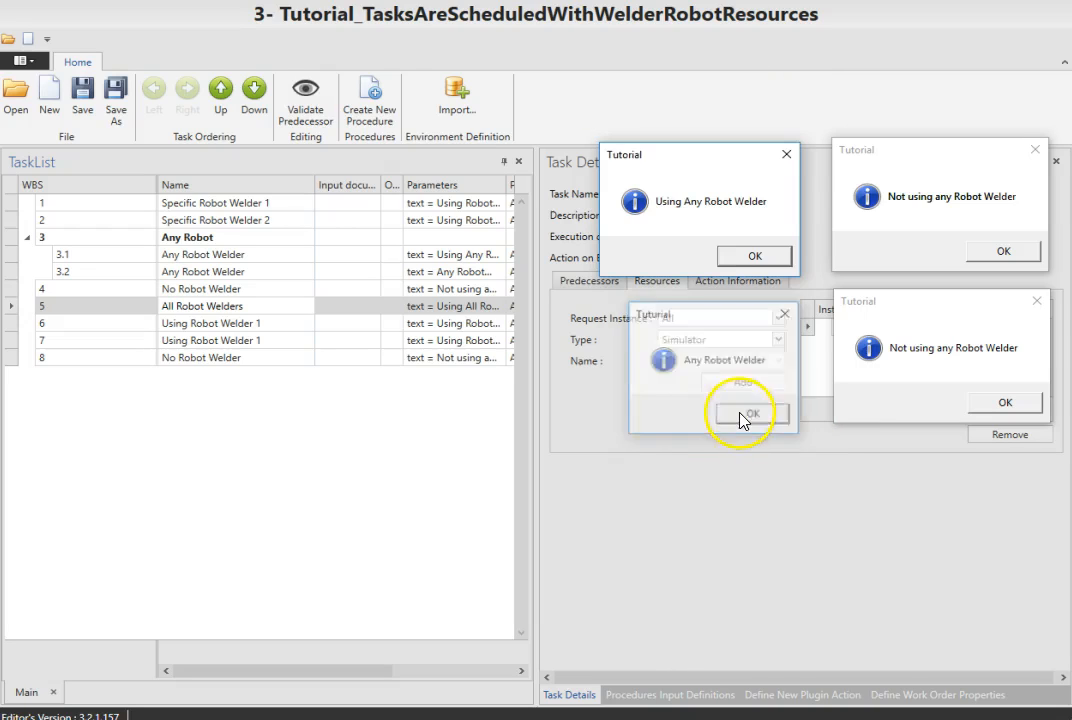
click(756, 257)
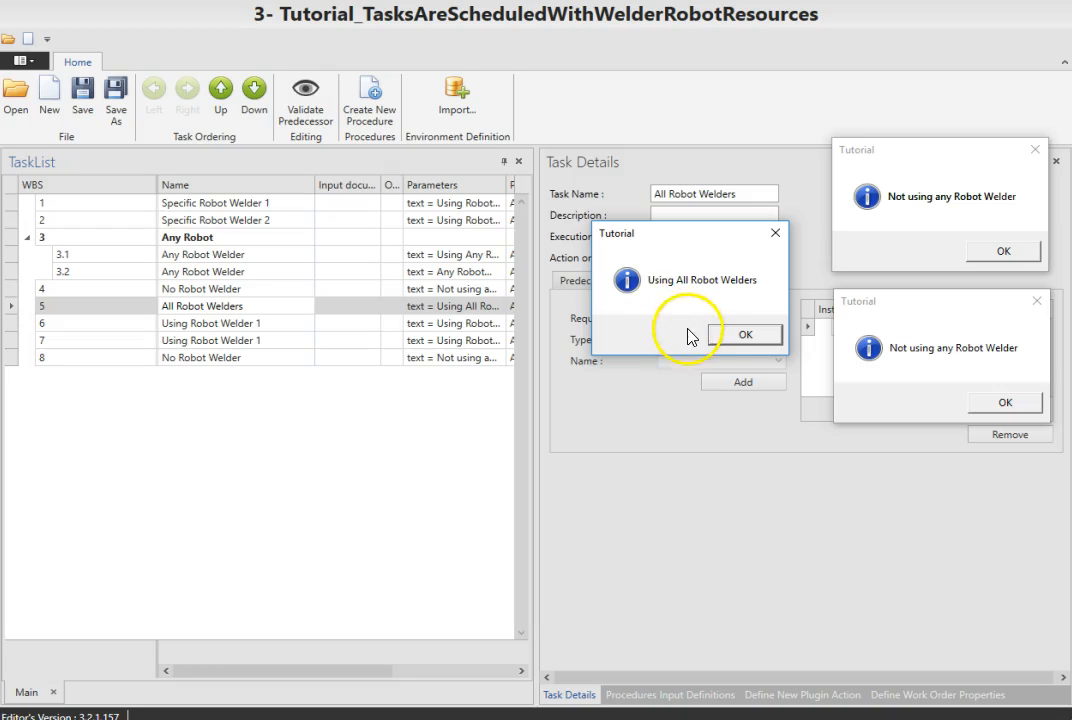
Step: Finish the first run by acknowledging the All Robot Welders message, both follow-up Robot Welder 1 messages and the two no-robot messages
click(716, 335)
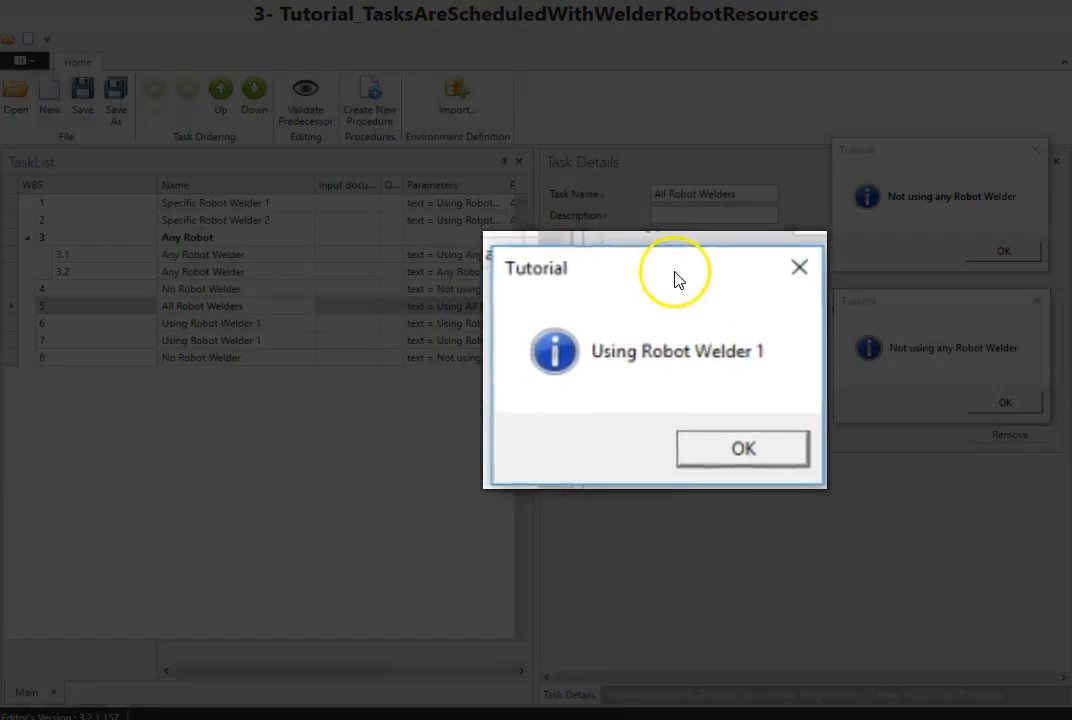
drag(593, 360, 722, 177)
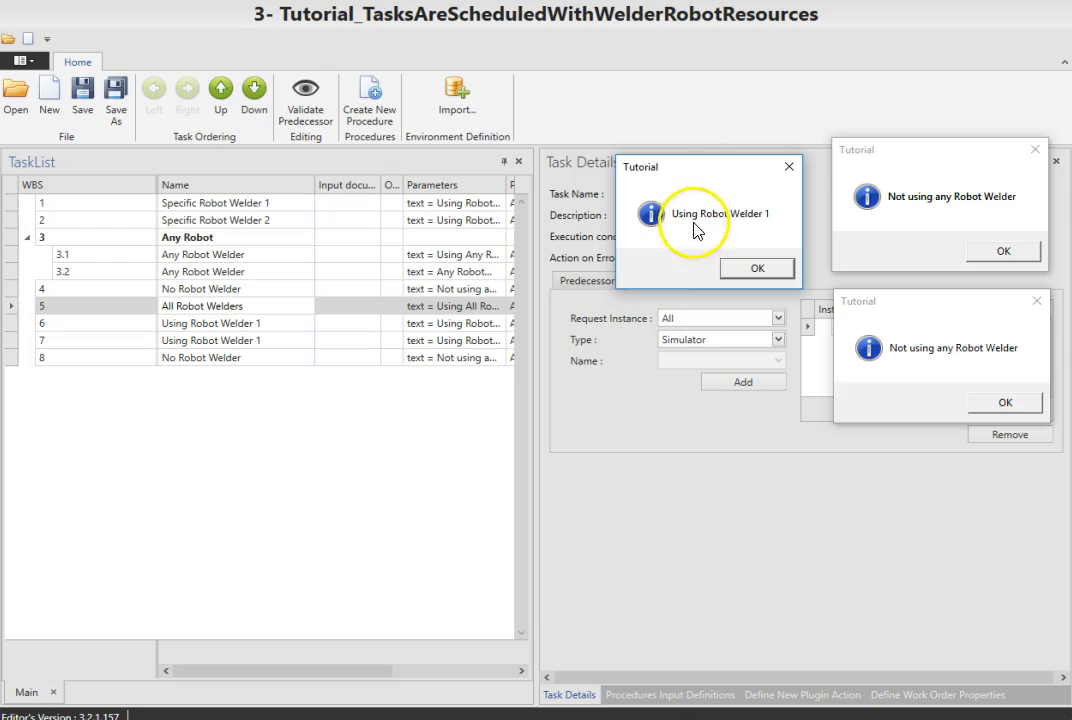
click(757, 272)
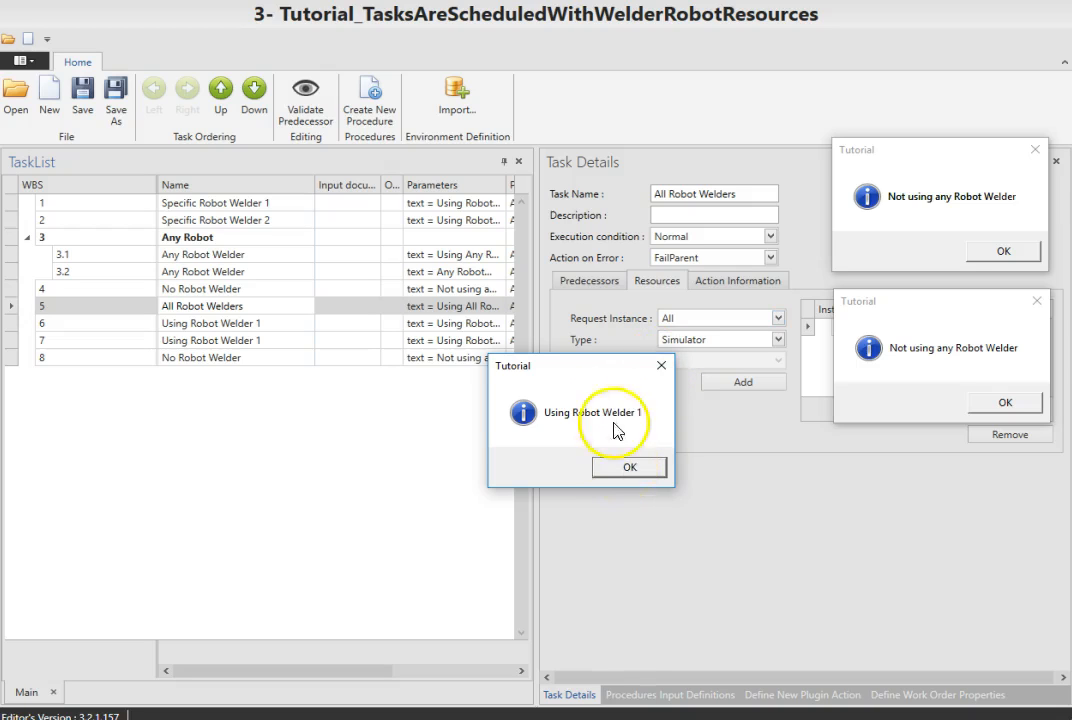
drag(590, 367, 690, 205)
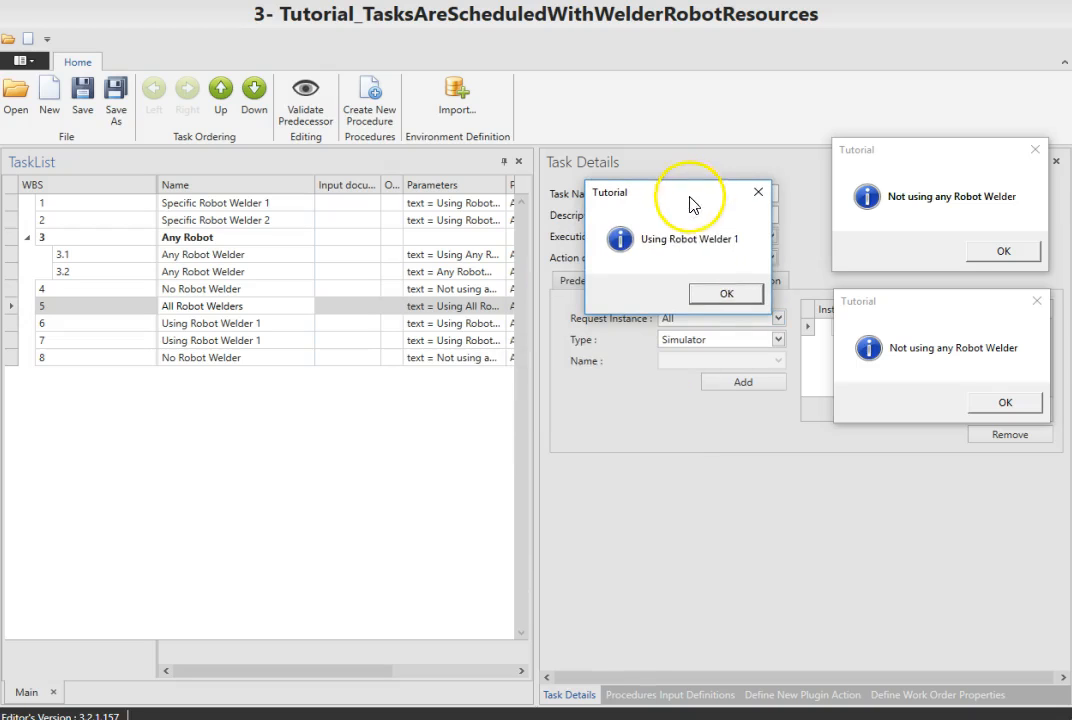
click(722, 298)
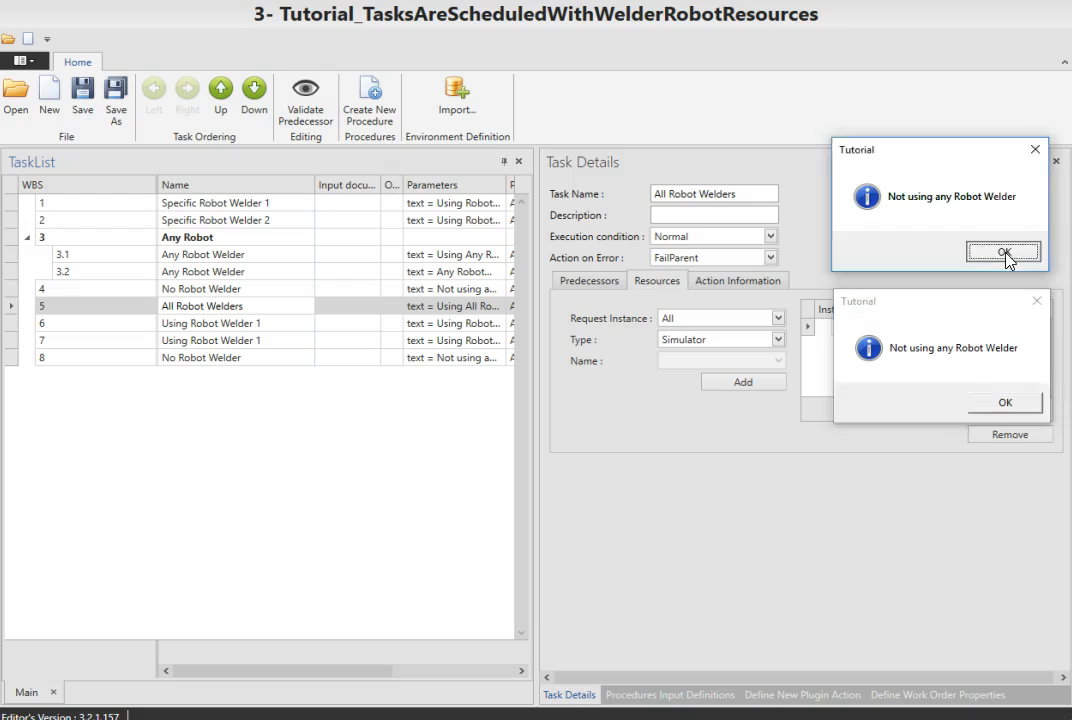
click(1004, 252)
click(1006, 403)
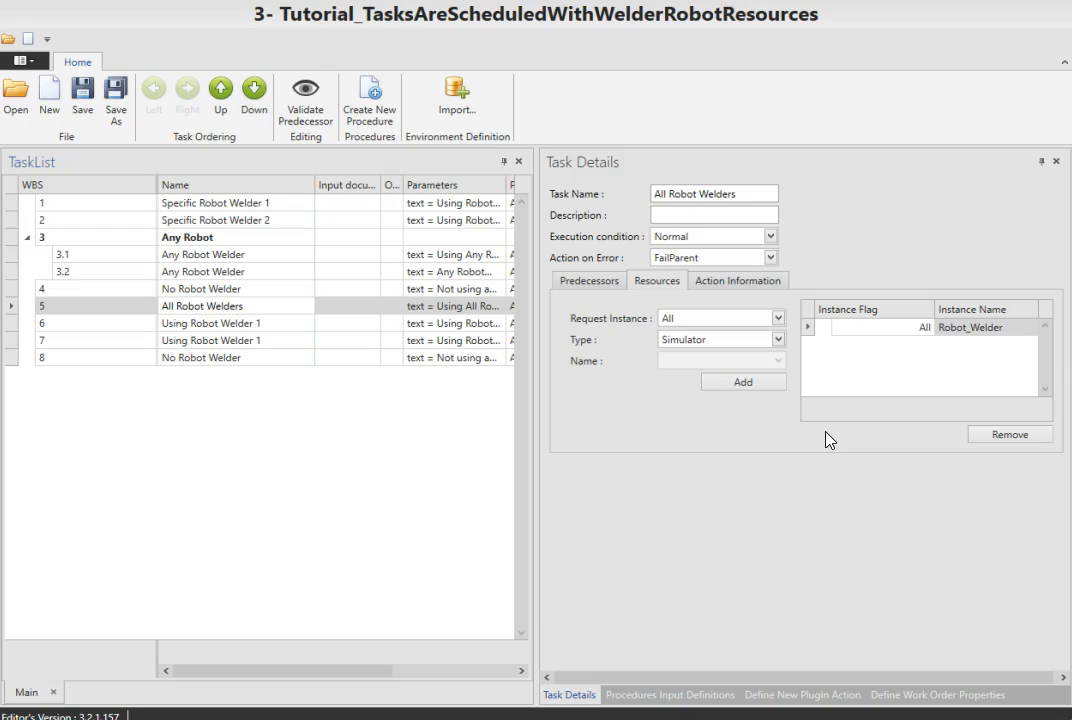
Step: Switch to the Work Order Launcher and launch a second work order
right_click(578, 392)
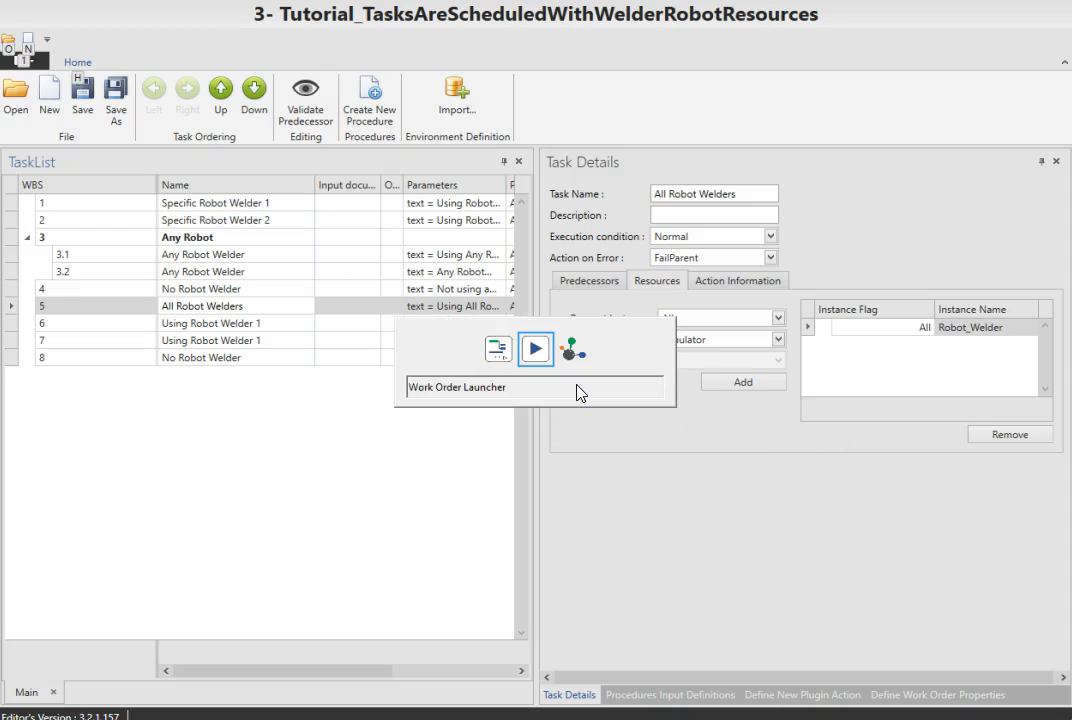
click(578, 390)
click(560, 152)
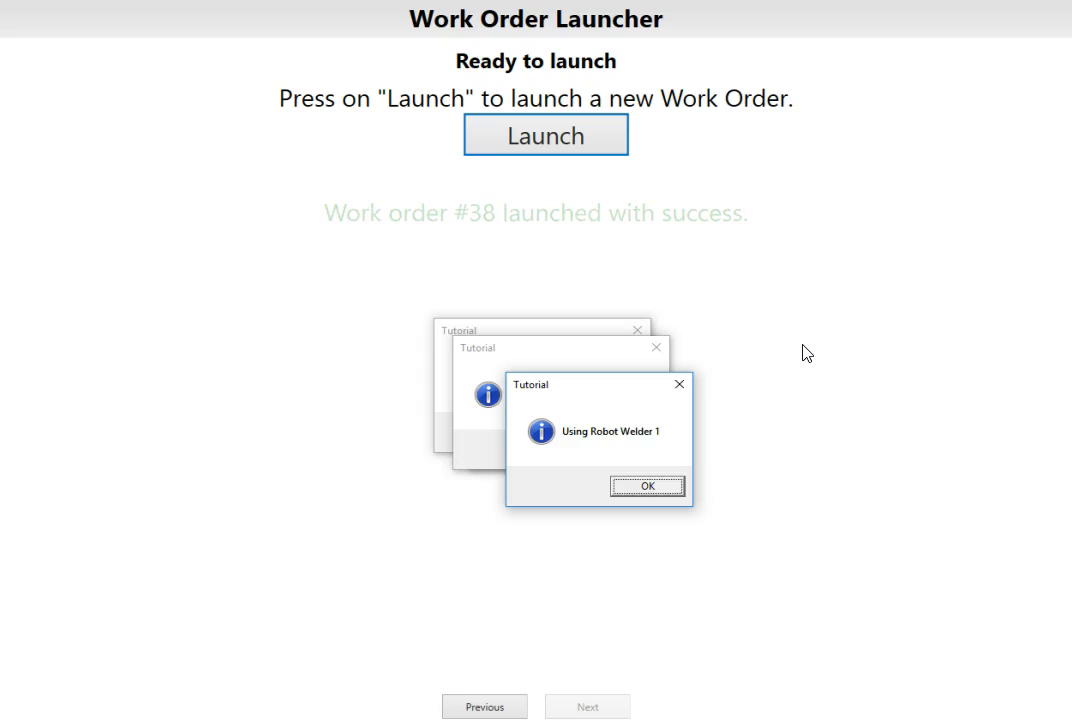
Step: Return to the procedure editor and spread the second run's four task messages apart beside the task list
key(alt+Tab)
key(alt+Tab)
key(alt+Tab)
key(alt+Tab)
key(alt+Tab)
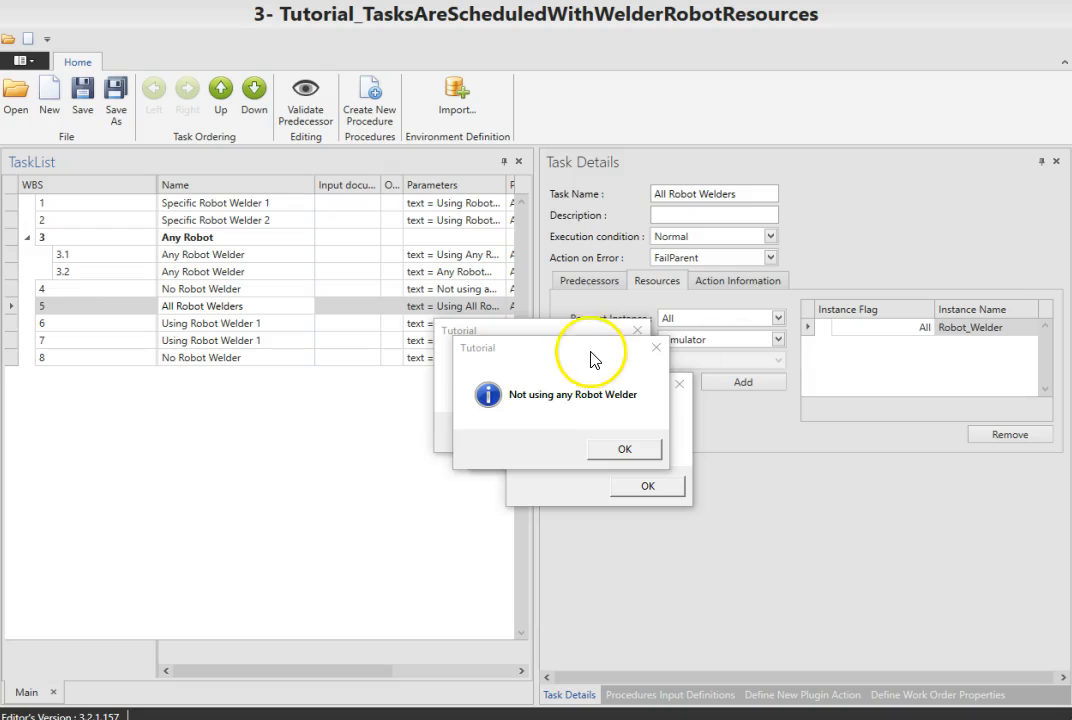
drag(693, 343, 962, 174)
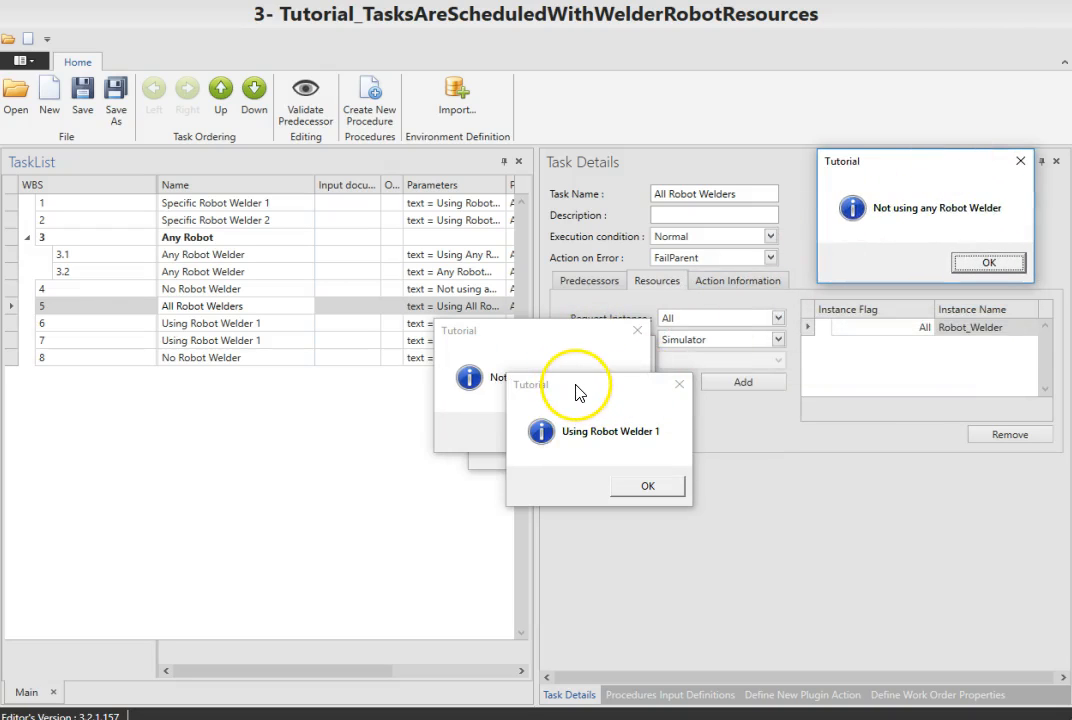
drag(584, 394, 653, 172)
drag(503, 341, 903, 314)
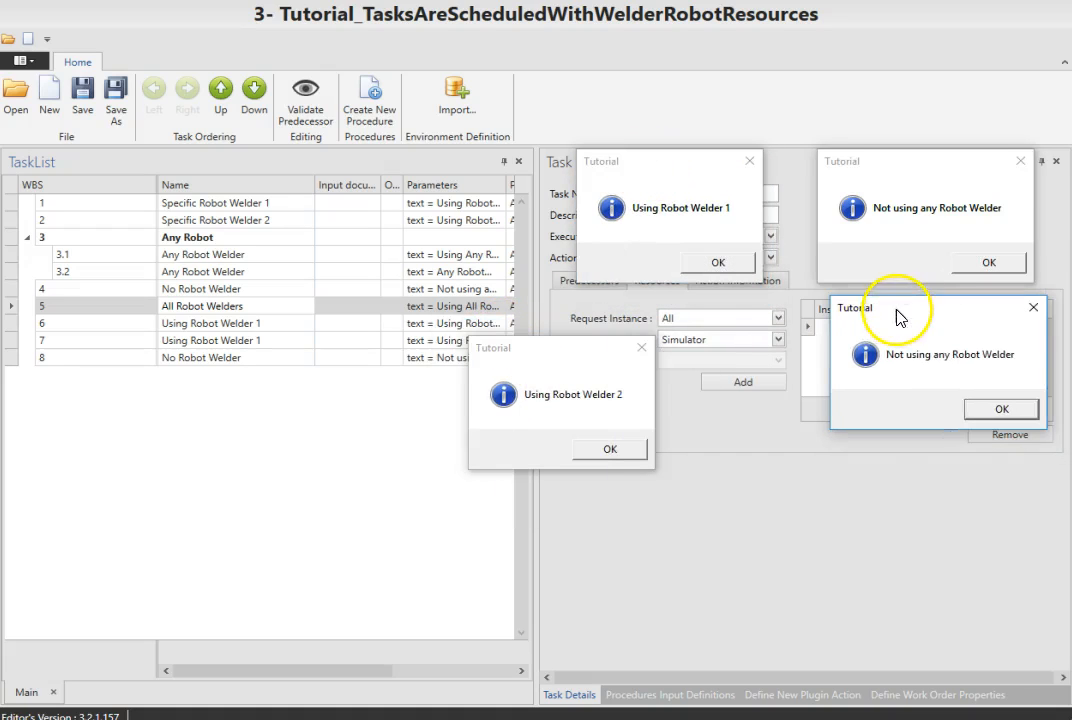
drag(535, 355, 660, 320)
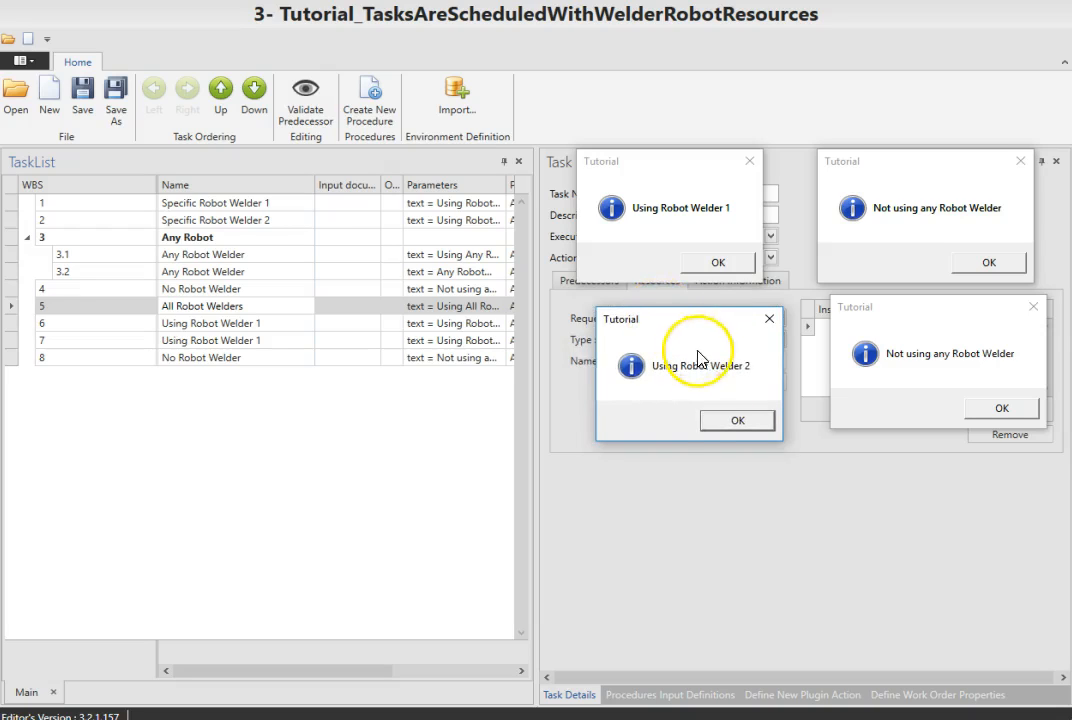
Step: Acknowledge the Robot Welder 2 message and both Any Robot Welder messages, keeping the Robot Welder 1 message open
click(736, 424)
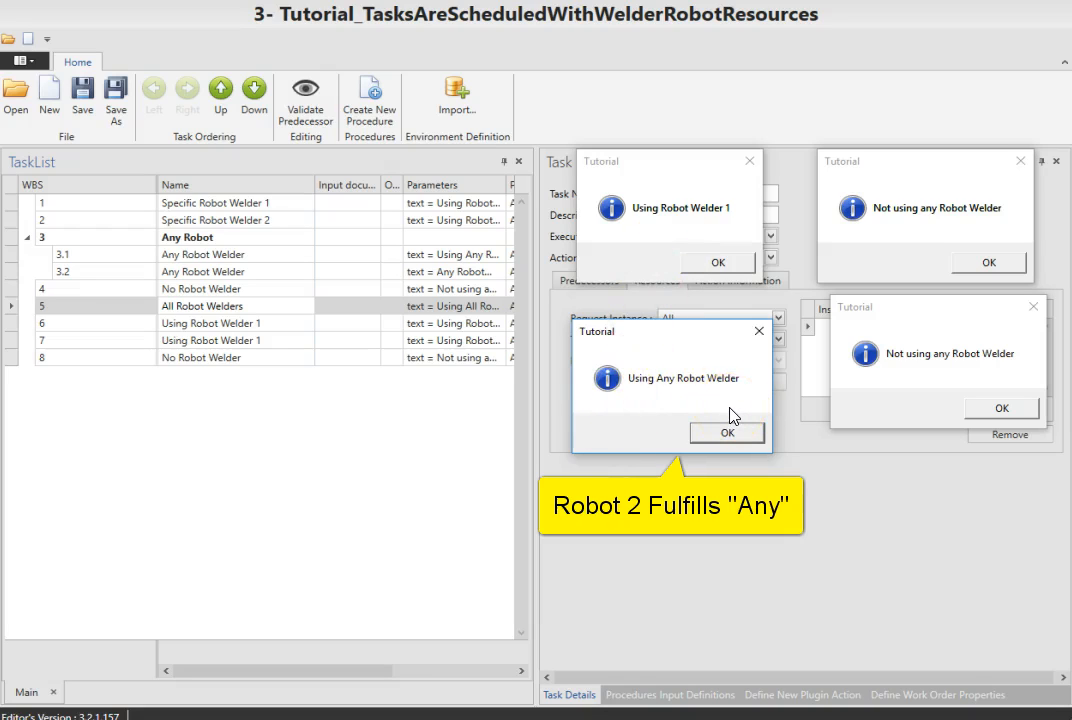
click(740, 436)
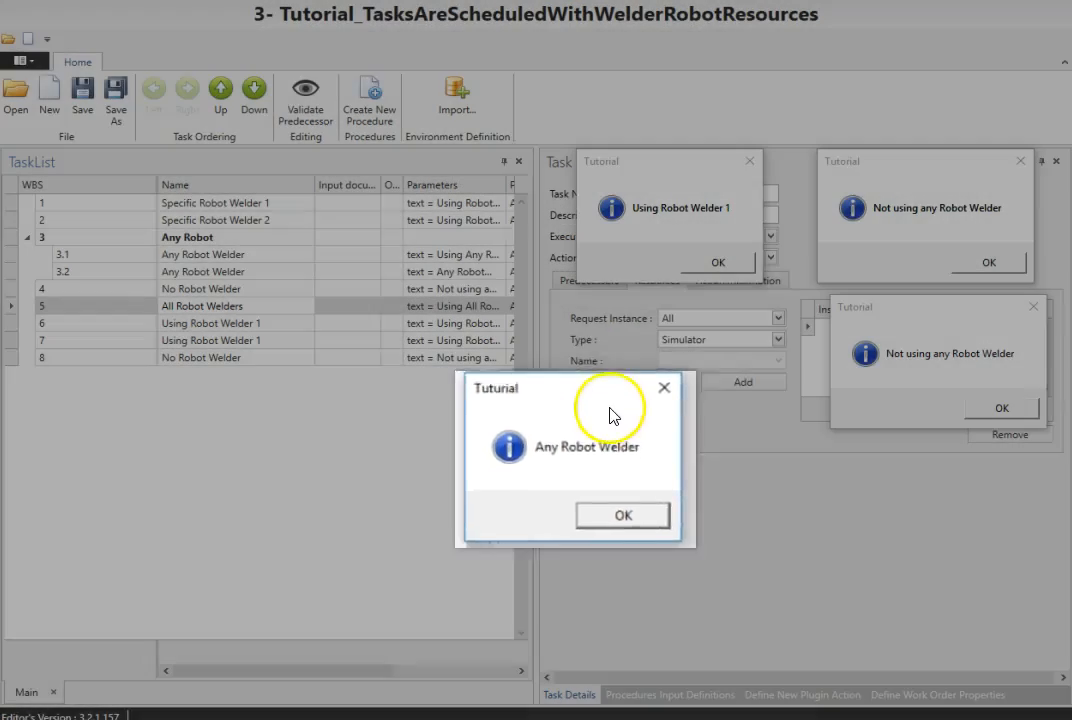
drag(629, 388, 708, 328)
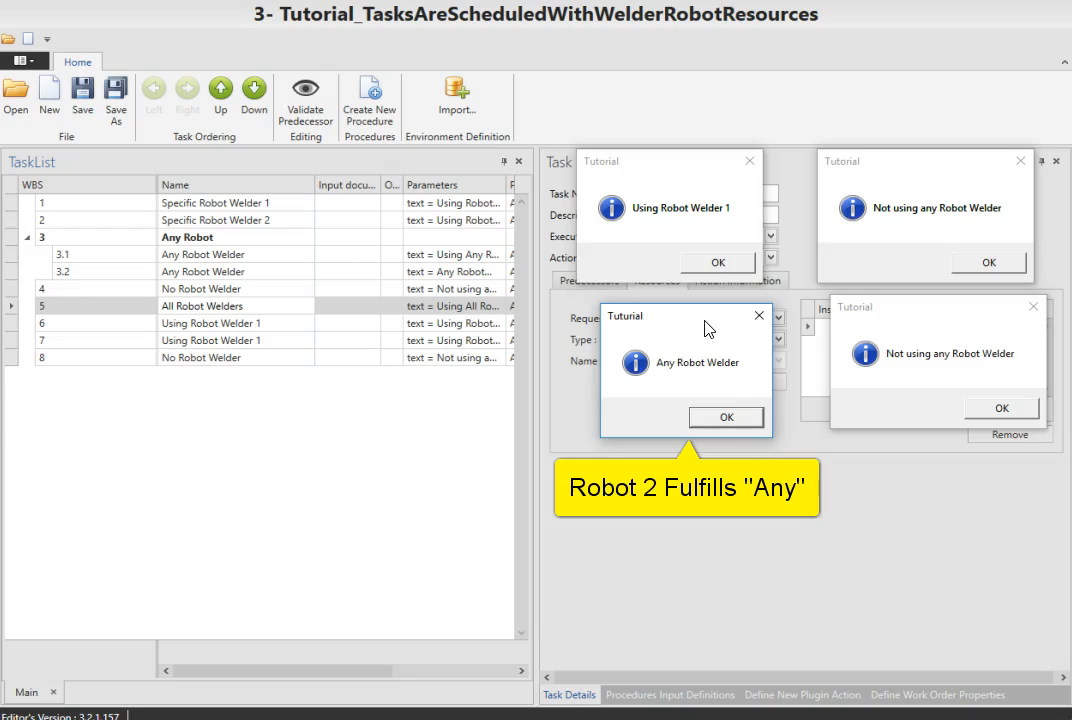
click(730, 418)
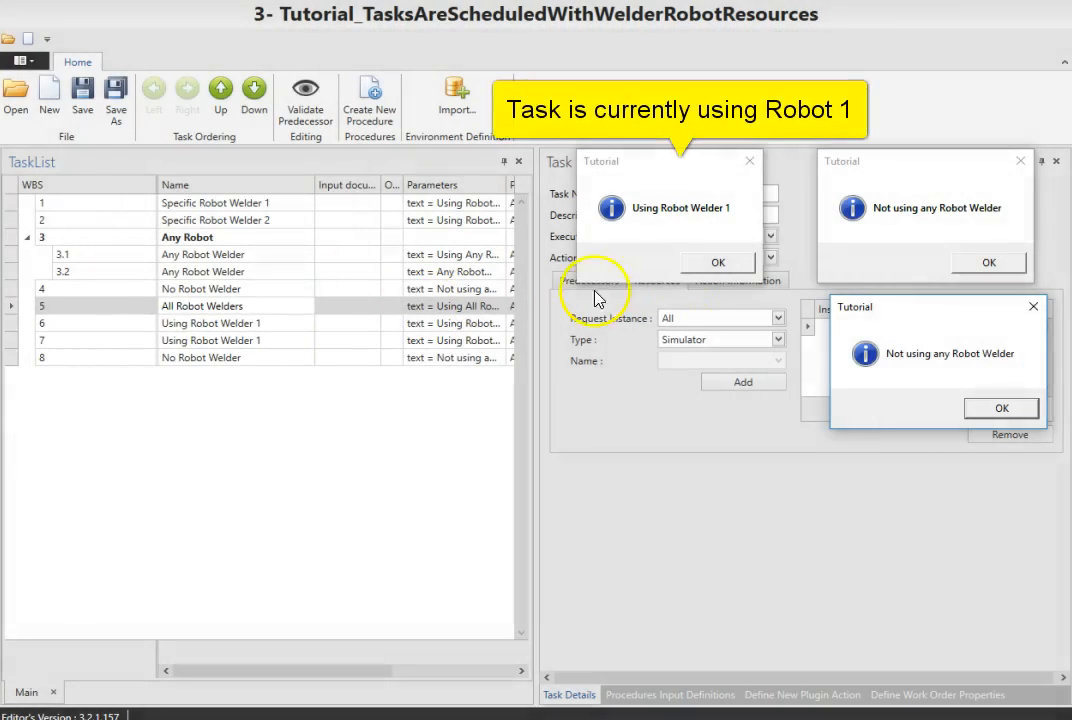
Step: Acknowledge all remaining messages in order: Robot Welder 1, All Robot Welders, two follow-up Robot Welder 1 messages and the two no-robot messages
click(716, 265)
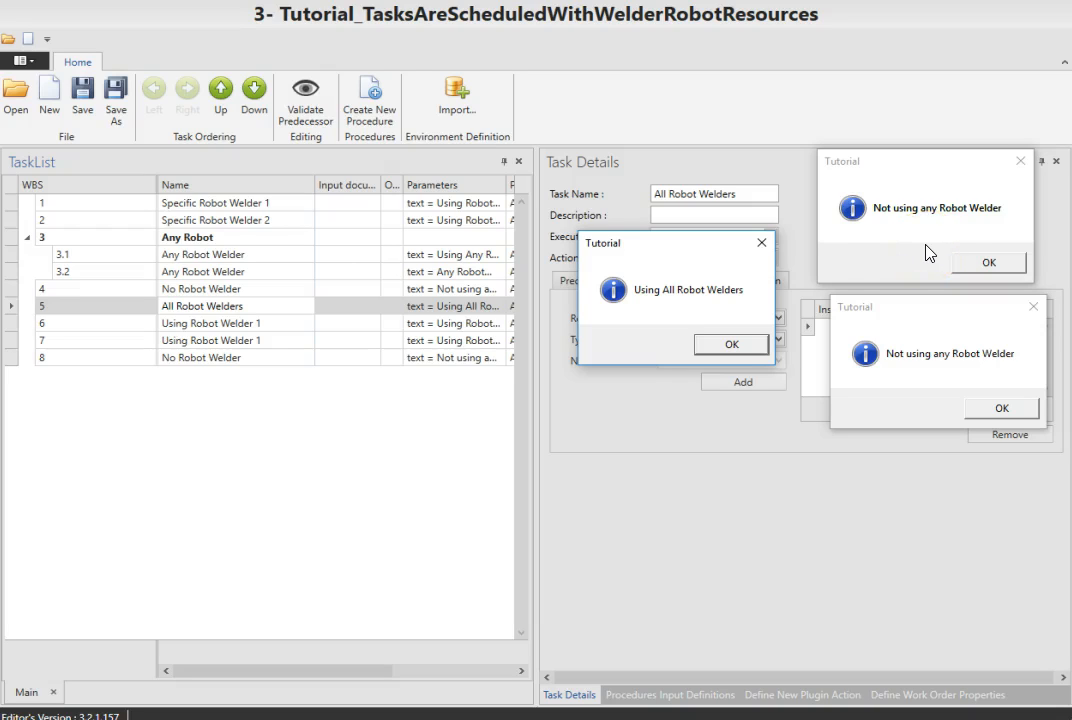
click(731, 350)
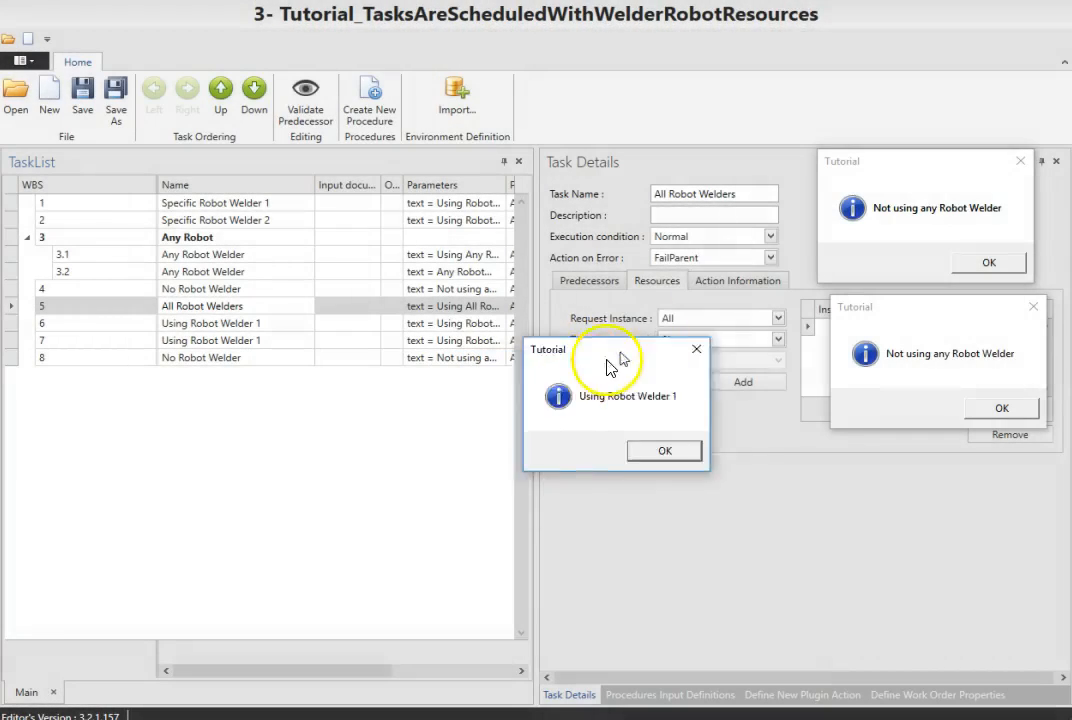
drag(610, 360, 694, 239)
click(740, 333)
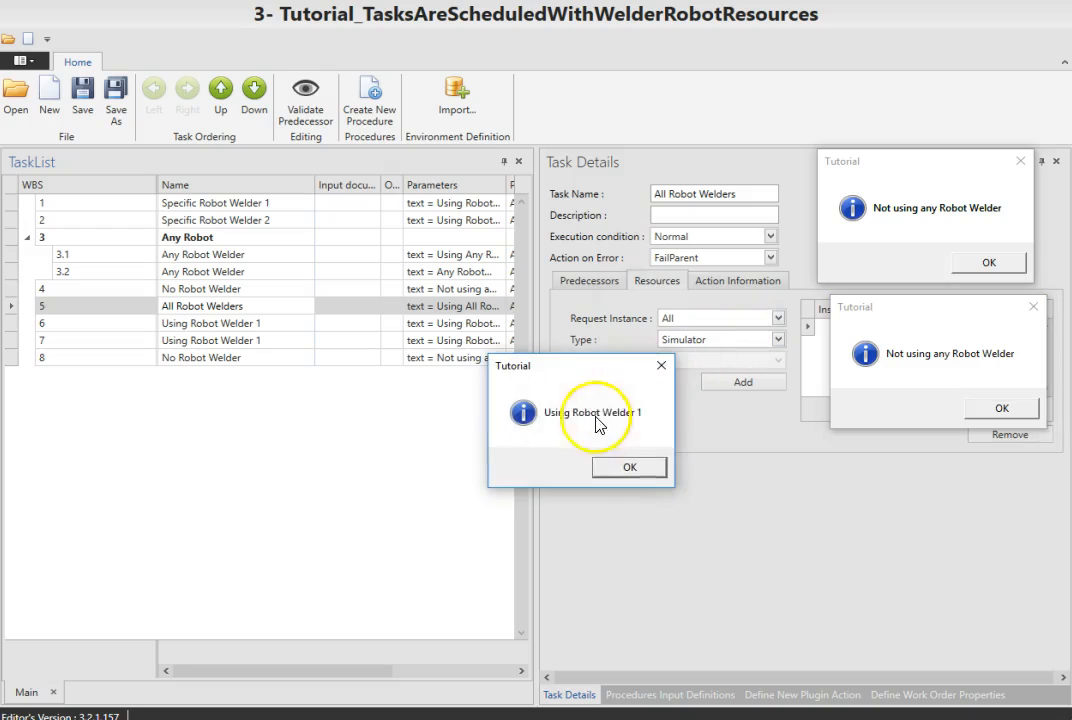
drag(589, 365, 698, 243)
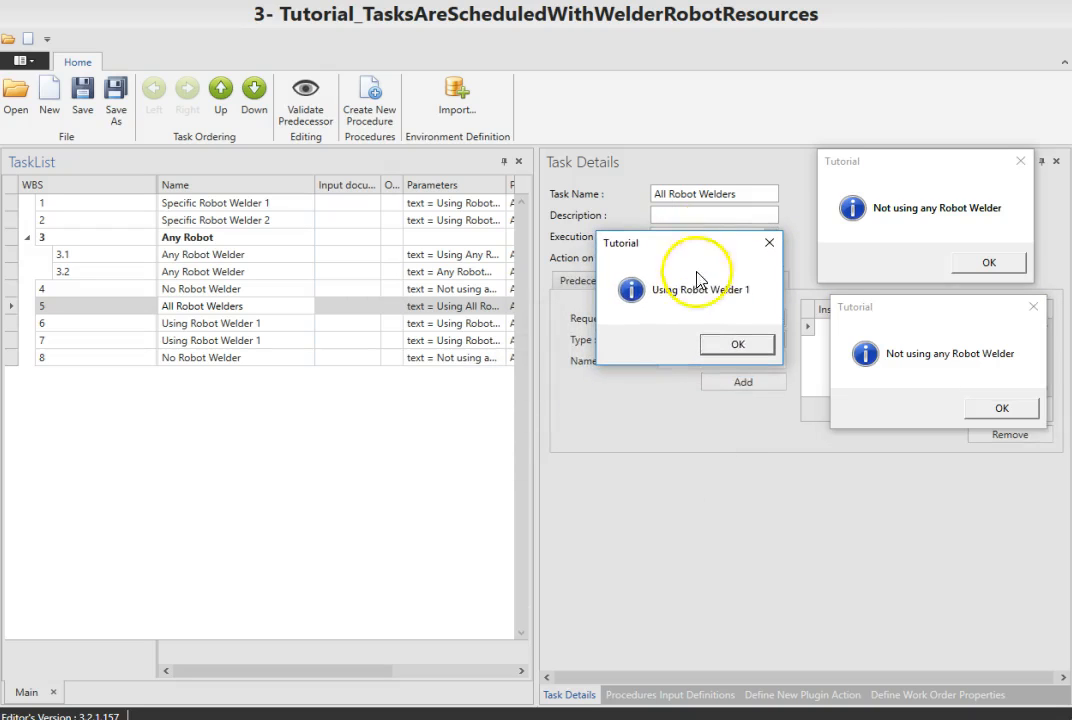
click(720, 343)
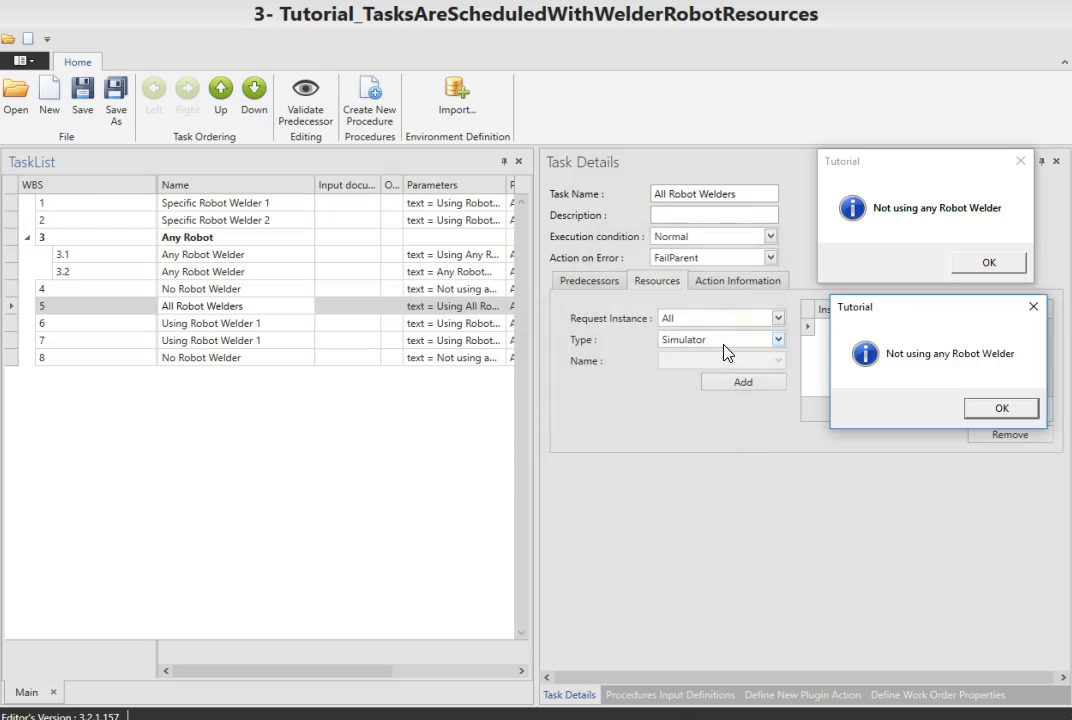
click(988, 264)
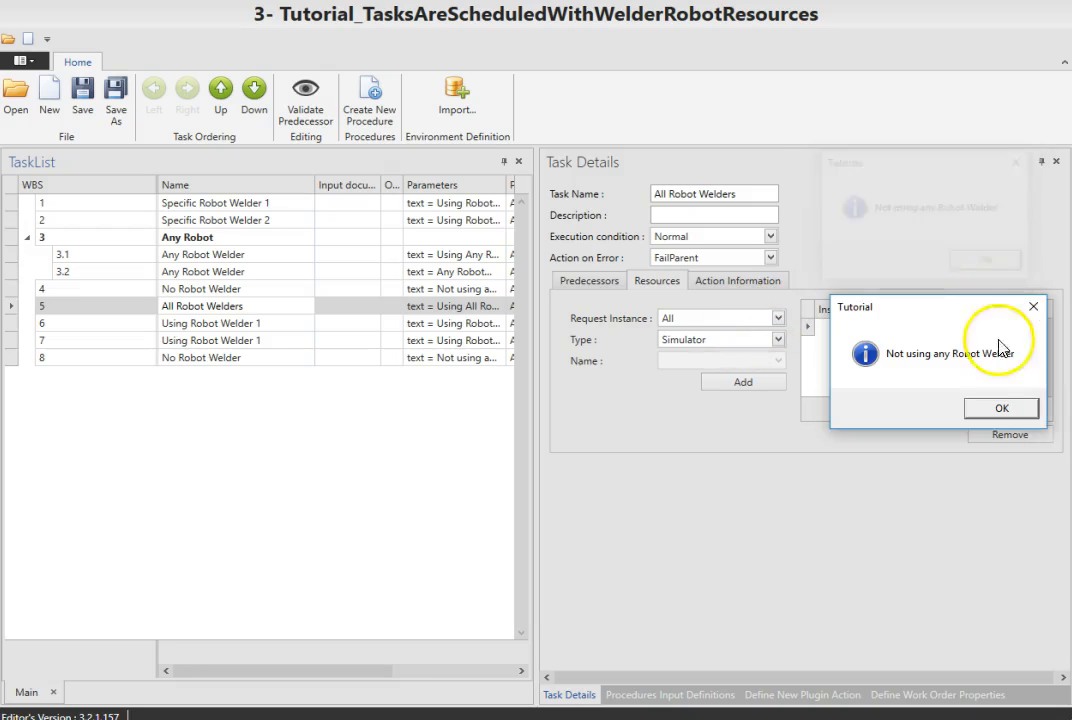
click(1002, 410)
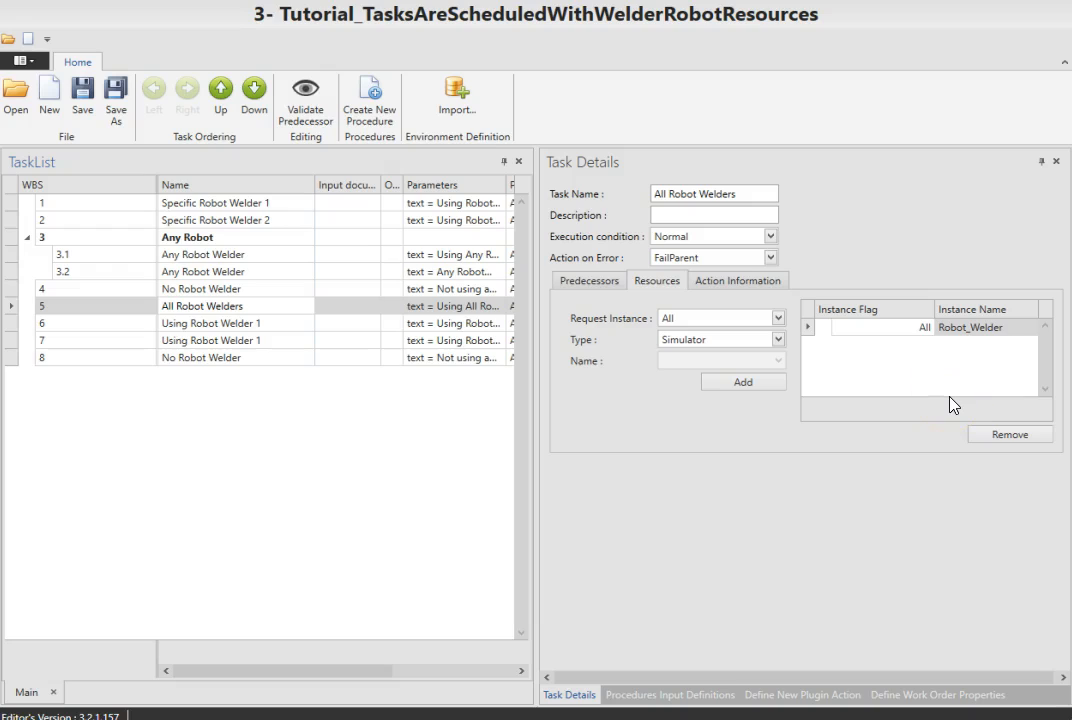